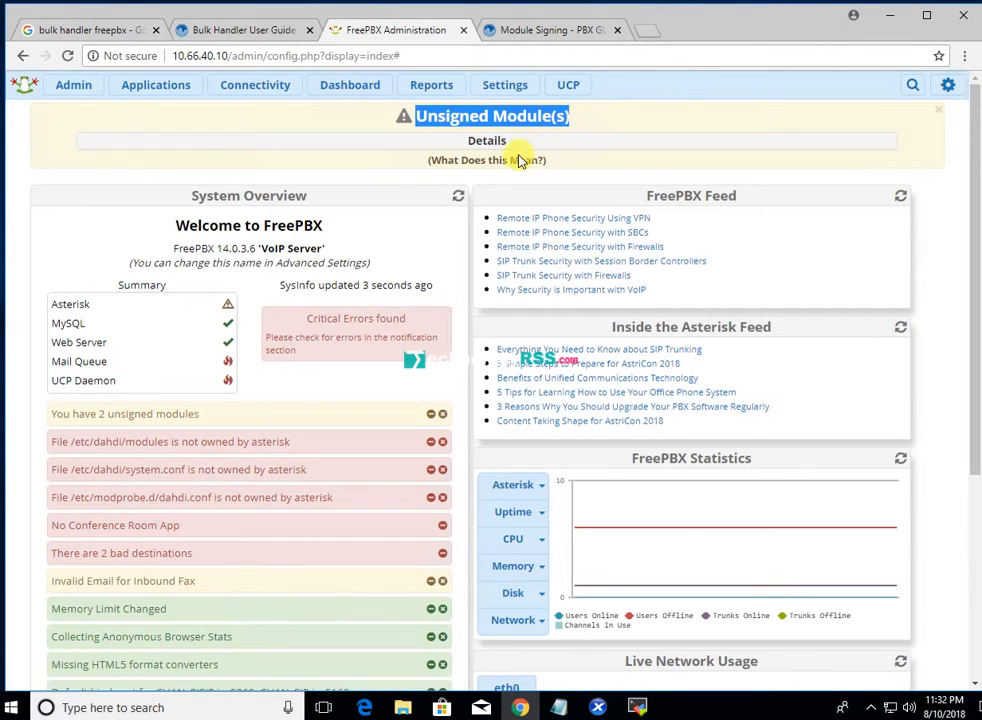
Consult the warning's Module Signing help on upgrading with unsigned modules, and expand the Unsigned Module(s) details on the FreePBX dashboard
left_click(513, 161)
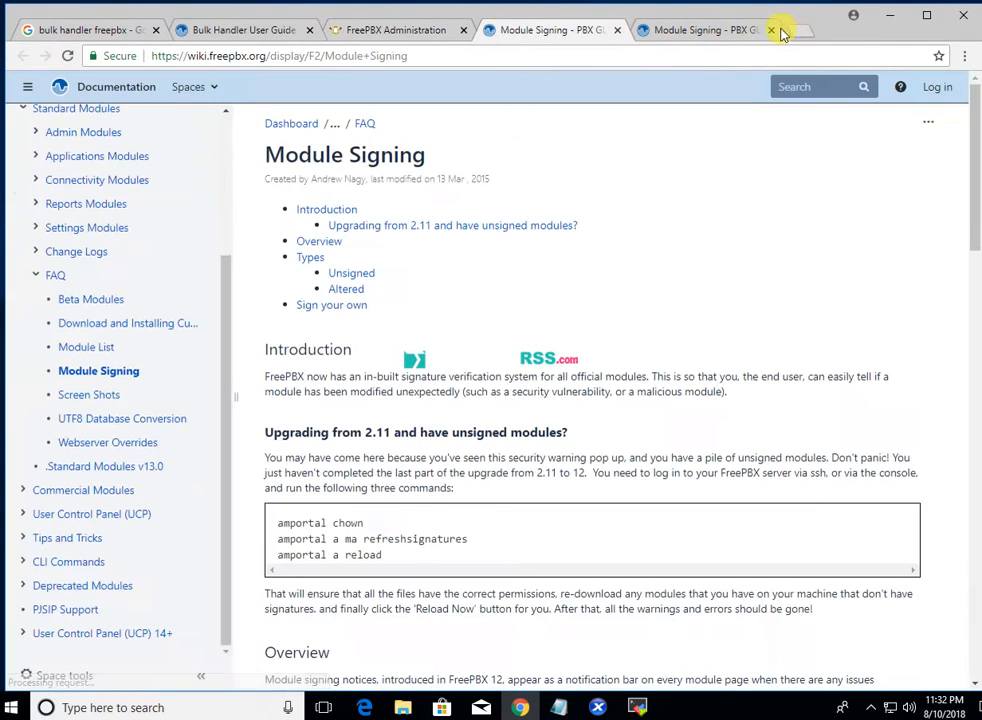
left_click(771, 30)
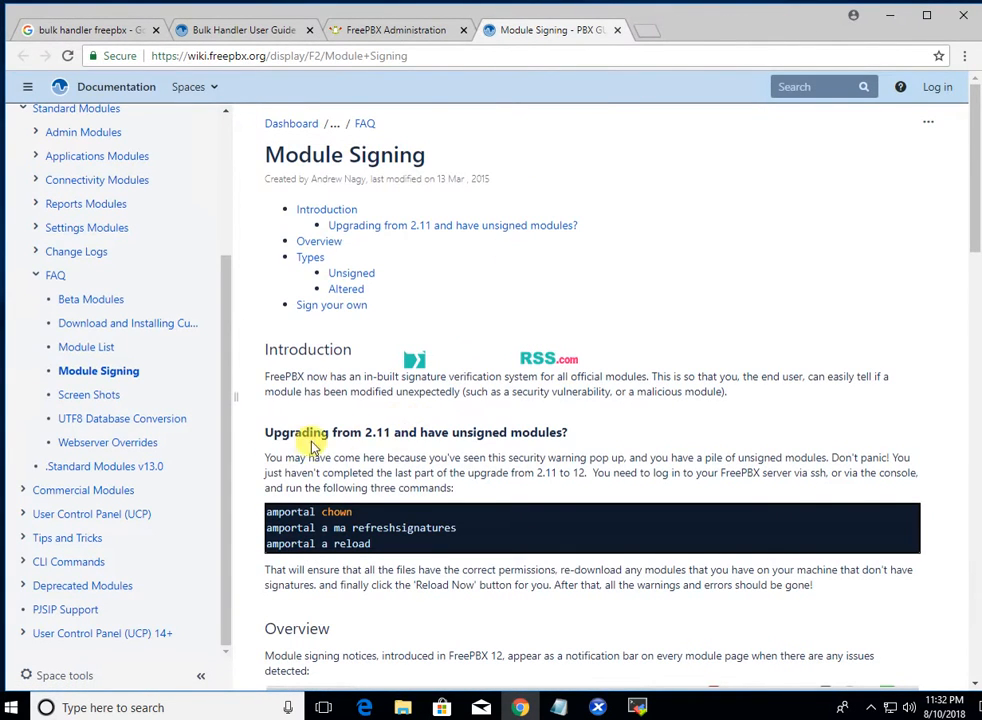
left_click_drag(274, 432, 572, 431)
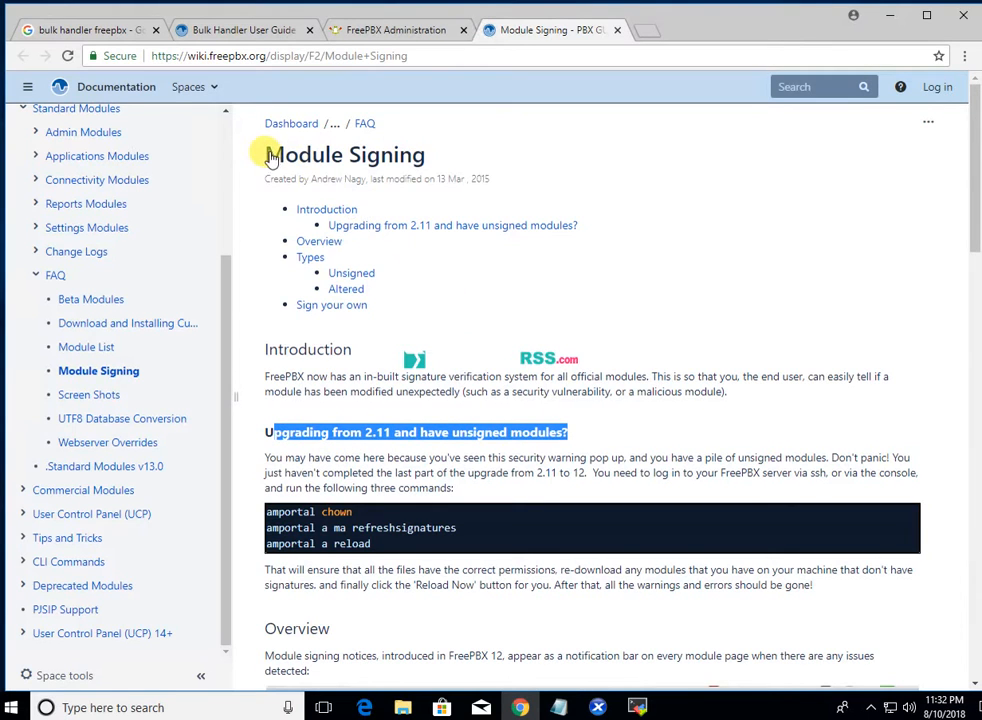
left_click(417, 24)
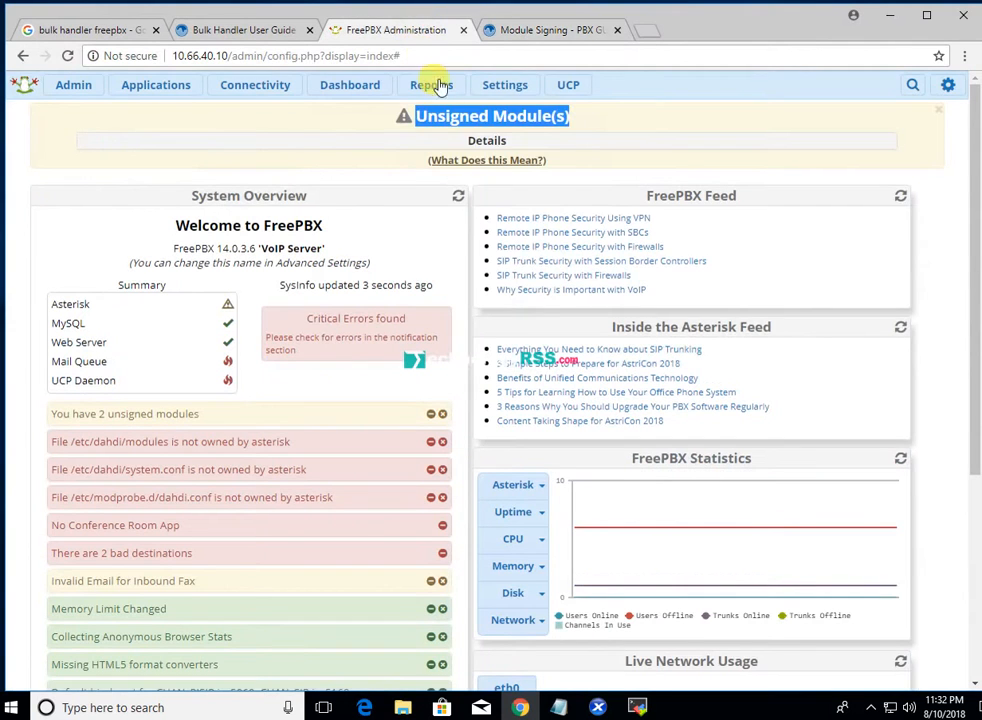
left_click(472, 141)
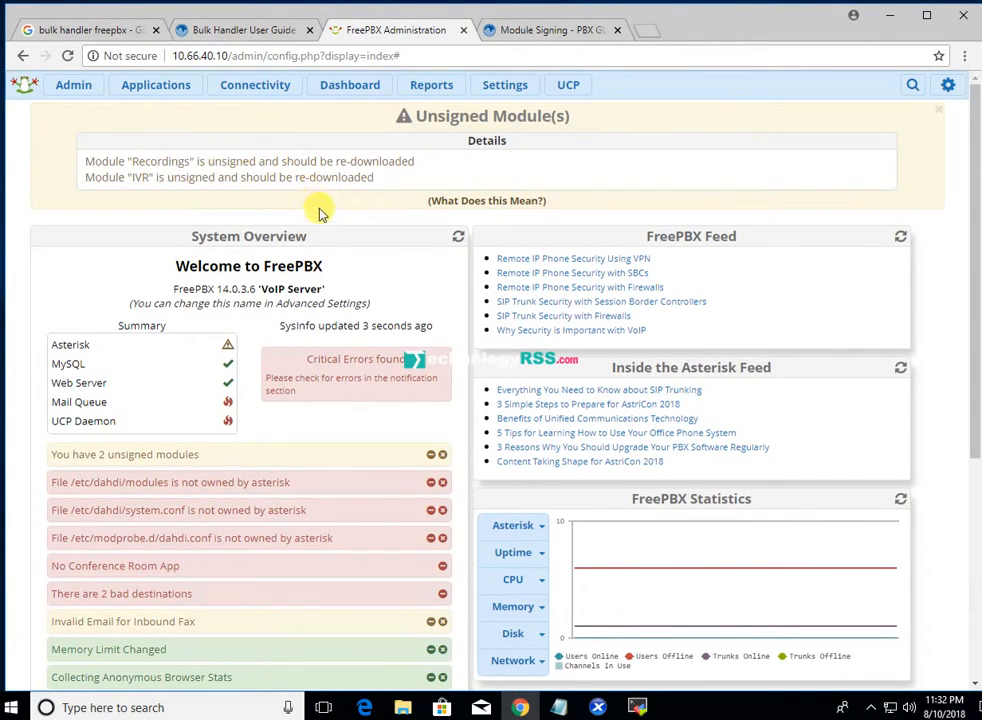
Dismiss the dashboard notifications about unsigned modules, /etc/dahdi/modules ownership, the missing Conference Room App and the bad destinations
left_click(443, 456)
left_click(443, 458)
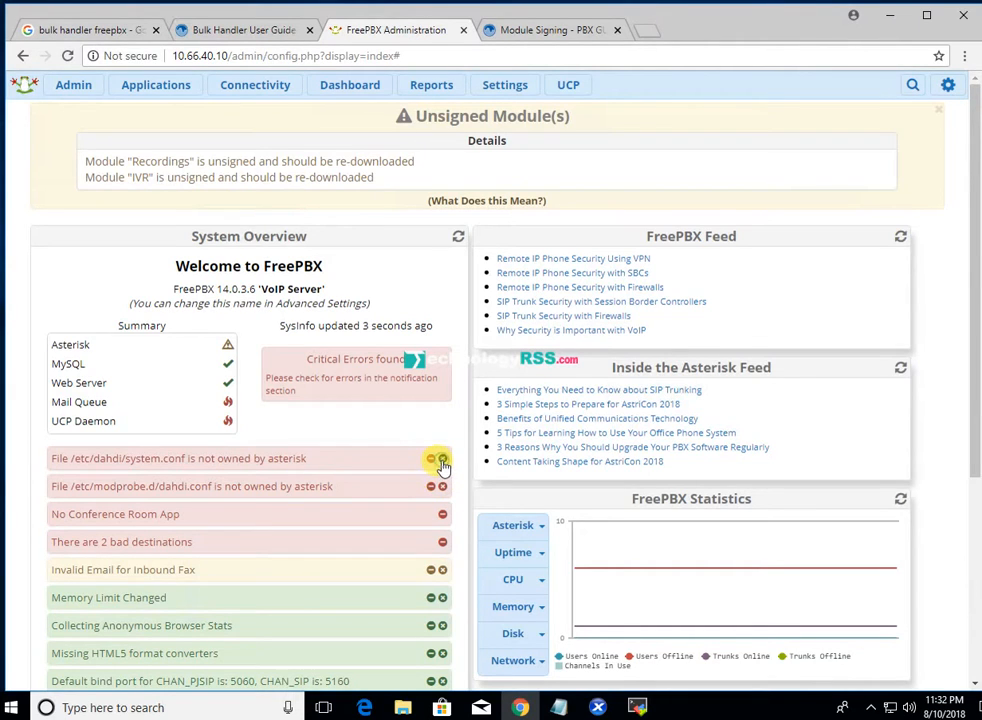
left_click(443, 515)
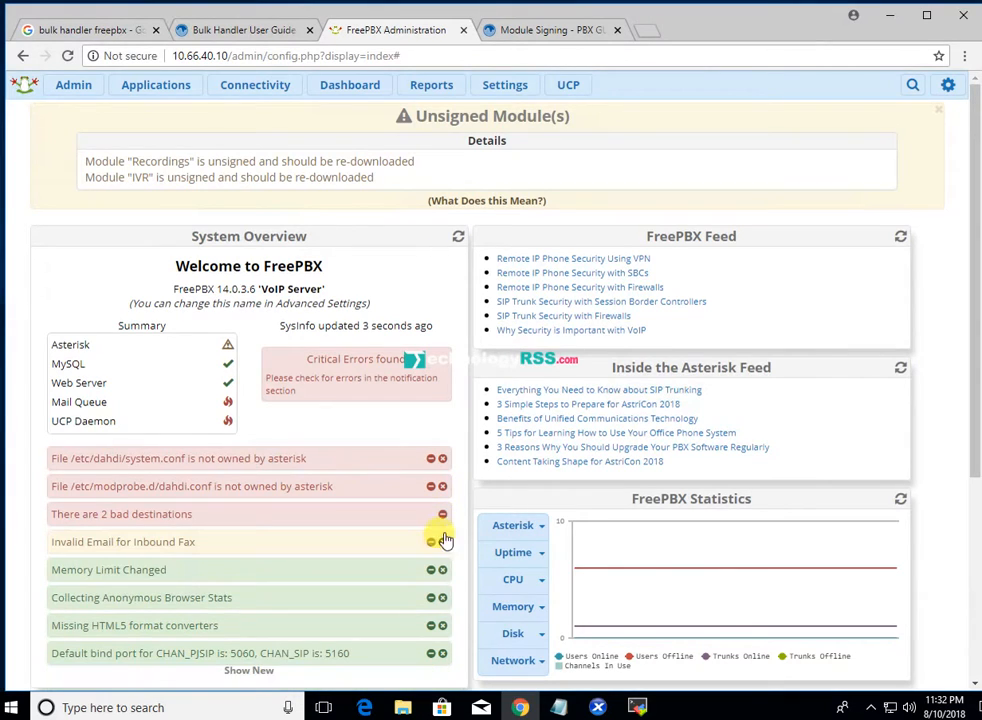
left_click(443, 515)
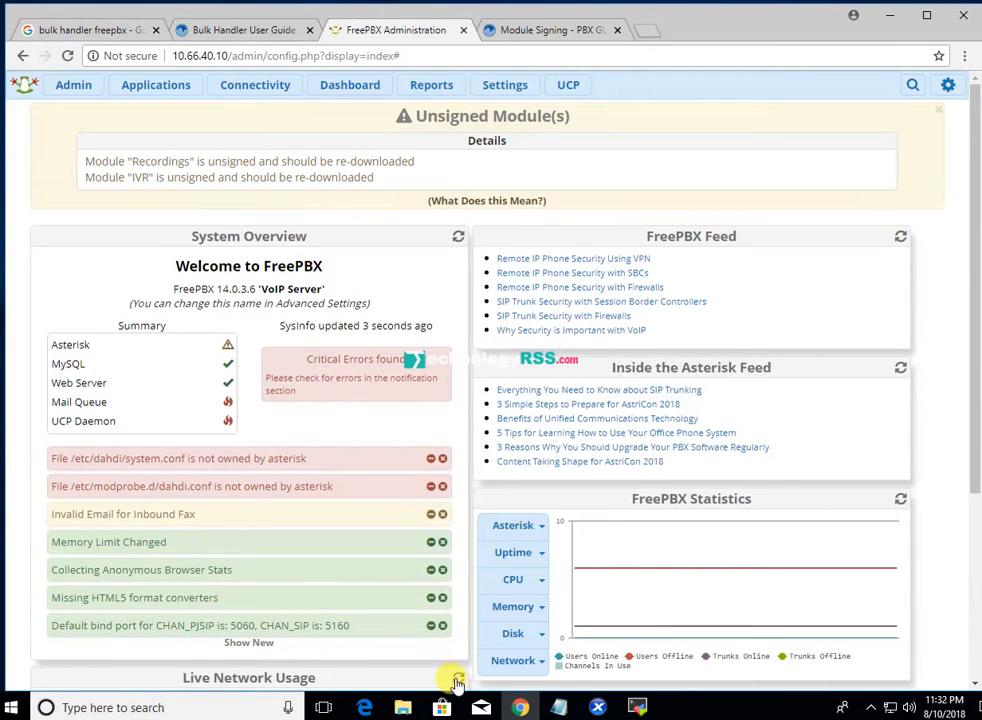
scroll(435, 553, "down", 5)
scroll(435, 553, "up", 5)
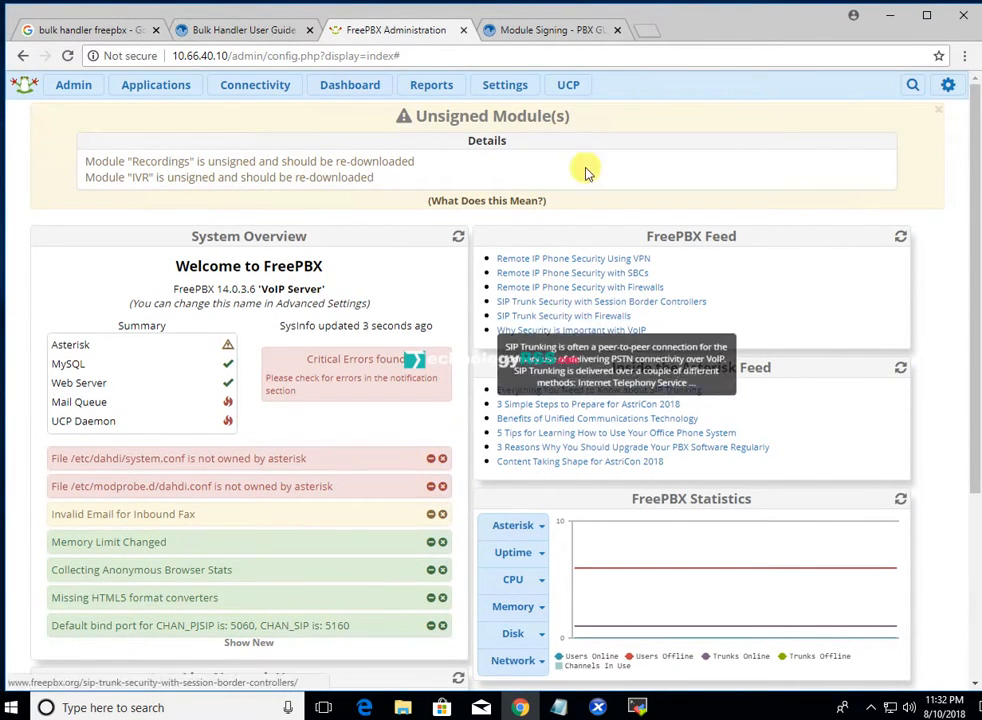
Copy the command "amportal chown" from the Module Signing wiki page
left_click(558, 32)
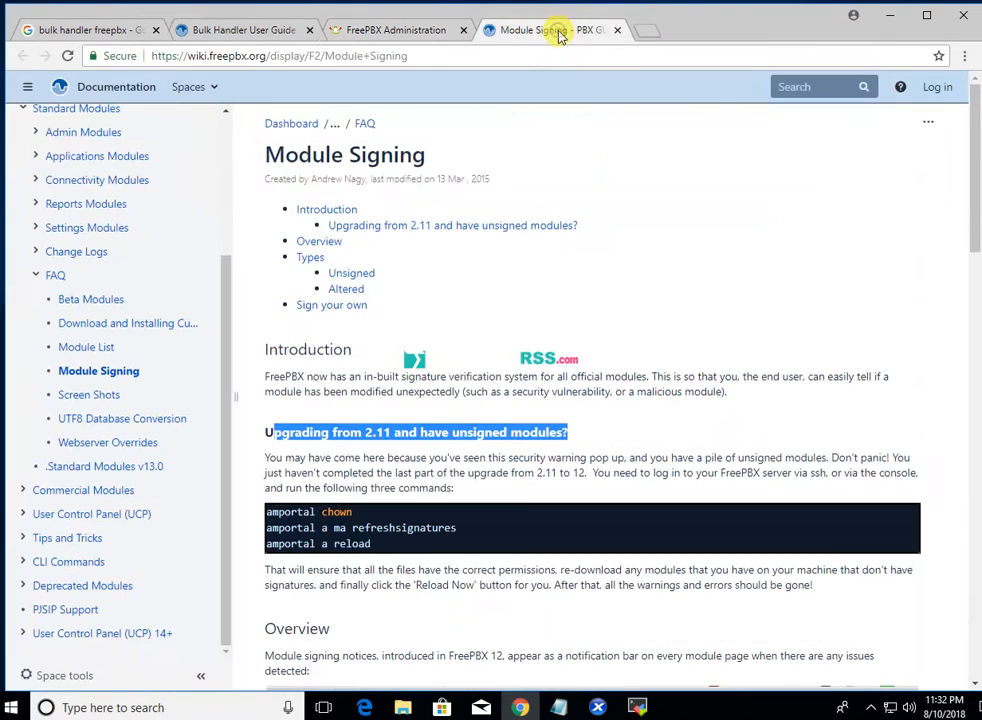
left_click_drag(264, 511, 375, 516)
right_click(375, 516)
left_click(395, 521)
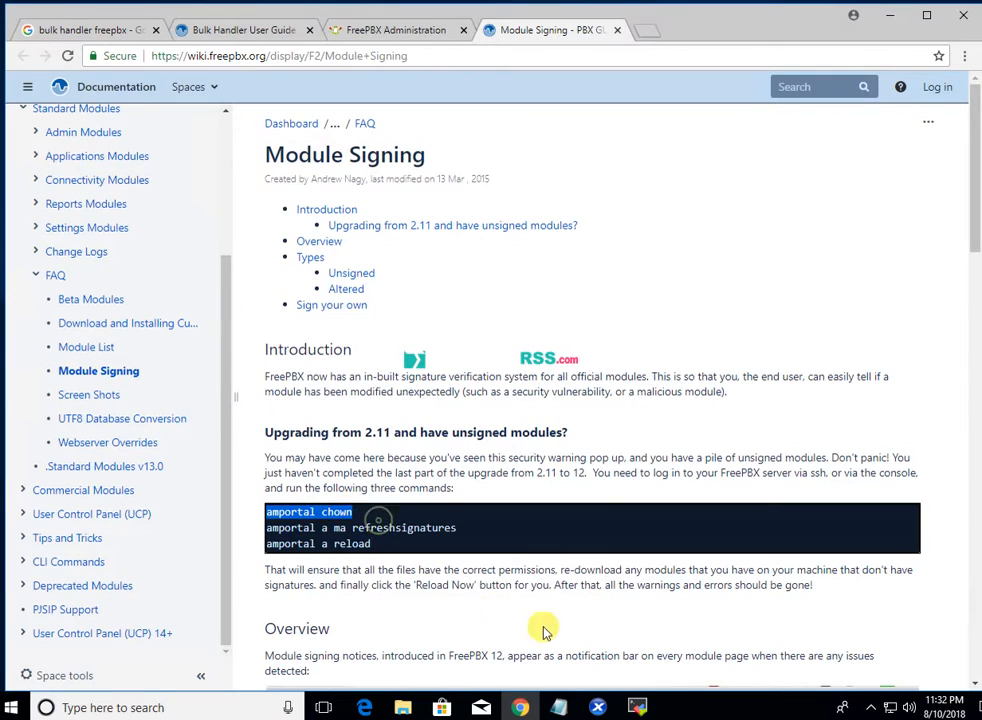
Switch to the FreePBX-Server root terminal and run the copied "amportal chown" command
mouse_move(640, 710)
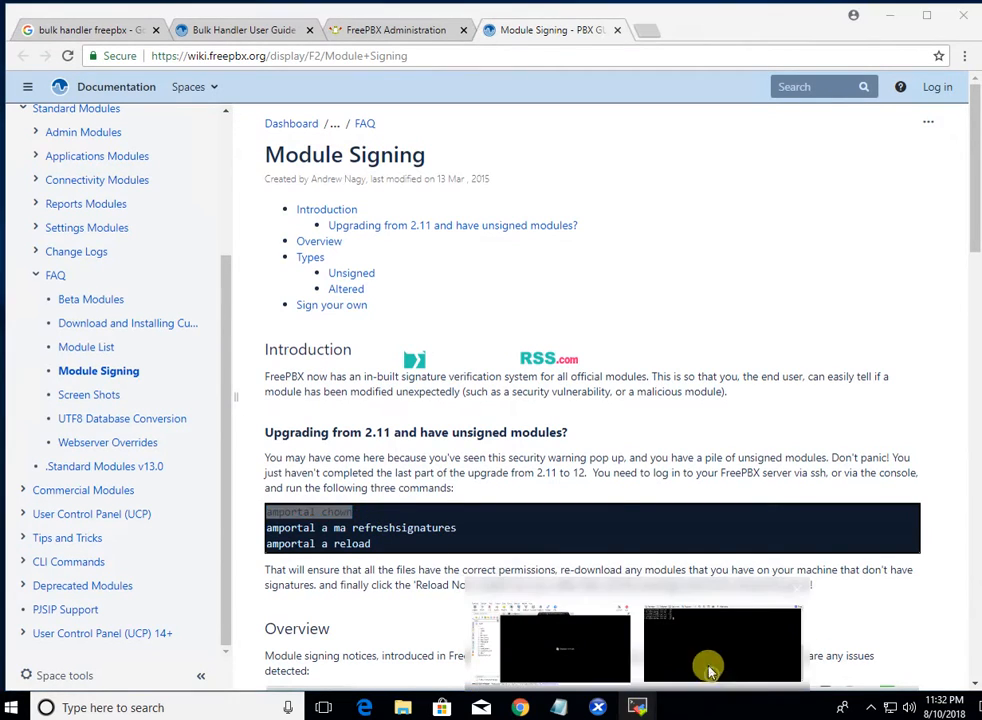
left_click(712, 680)
right_click(427, 328)
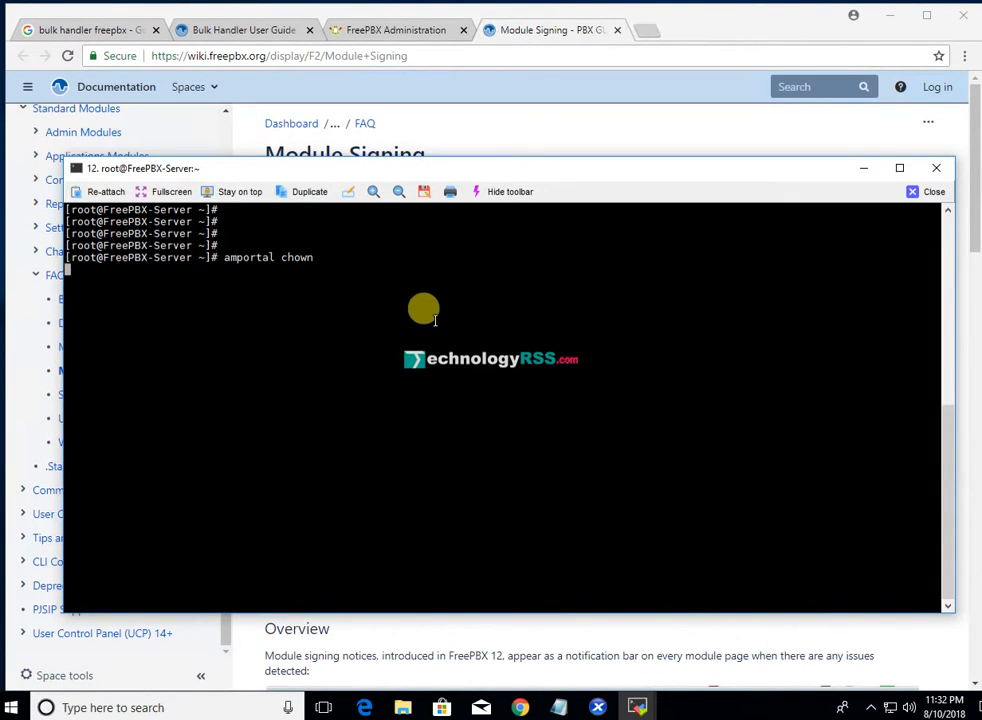
key("Return")
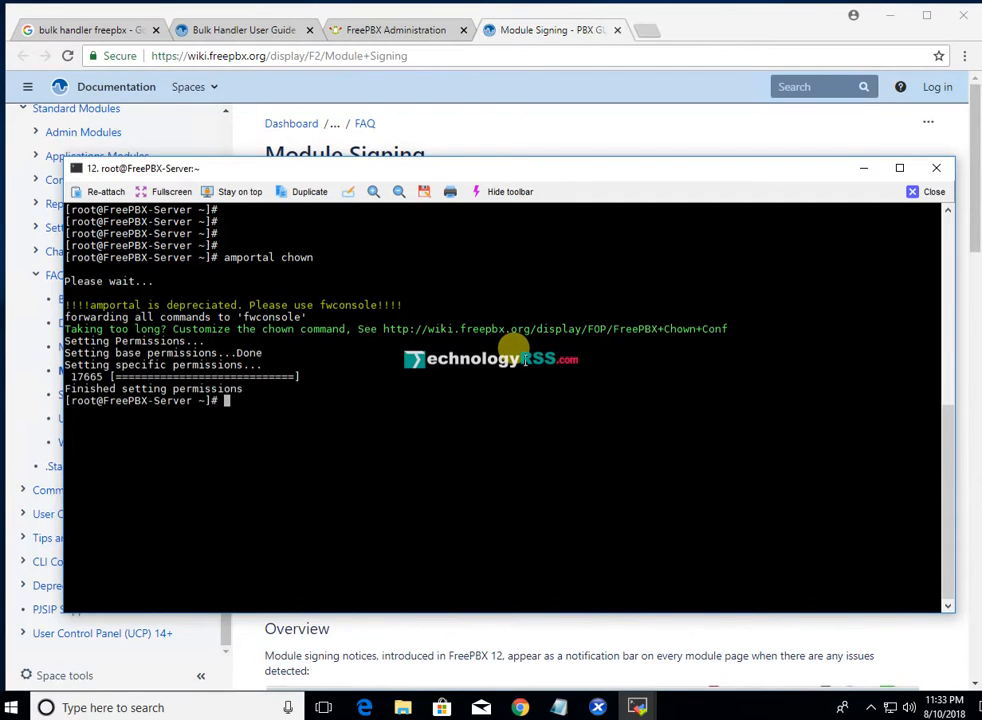
key("Return")
key("Return")
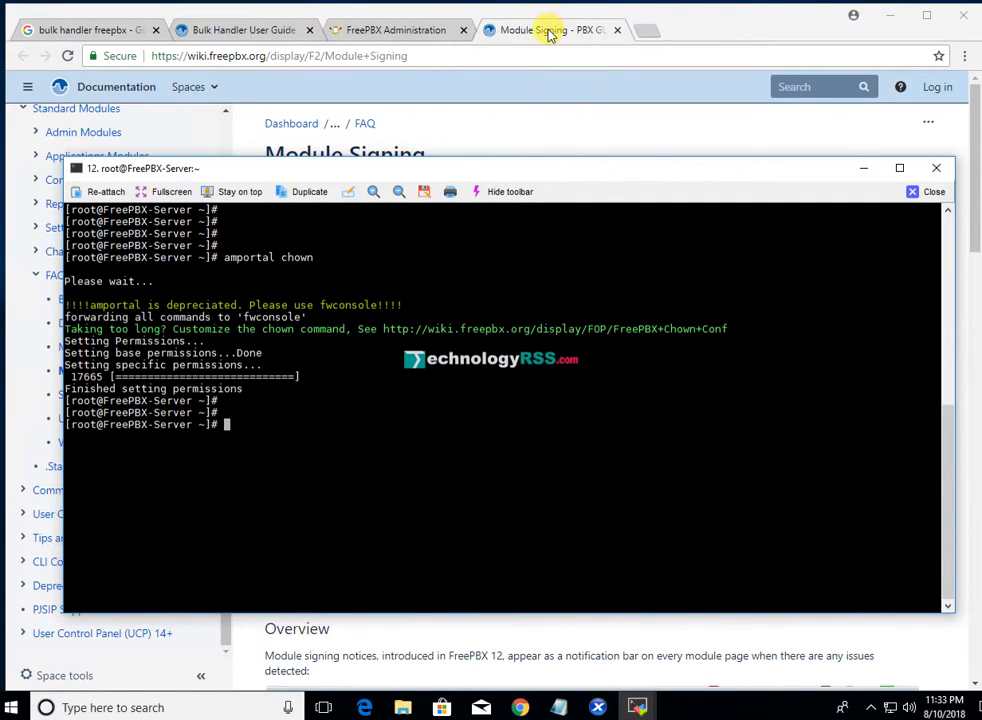
Copy the command "amportal a ma refreshsignatures" from the Module Signing page in the browser and skim its Overview section
left_click(549, 33)
left_click_drag(266, 447, 353, 449)
scroll(300, 420, "down", 1)
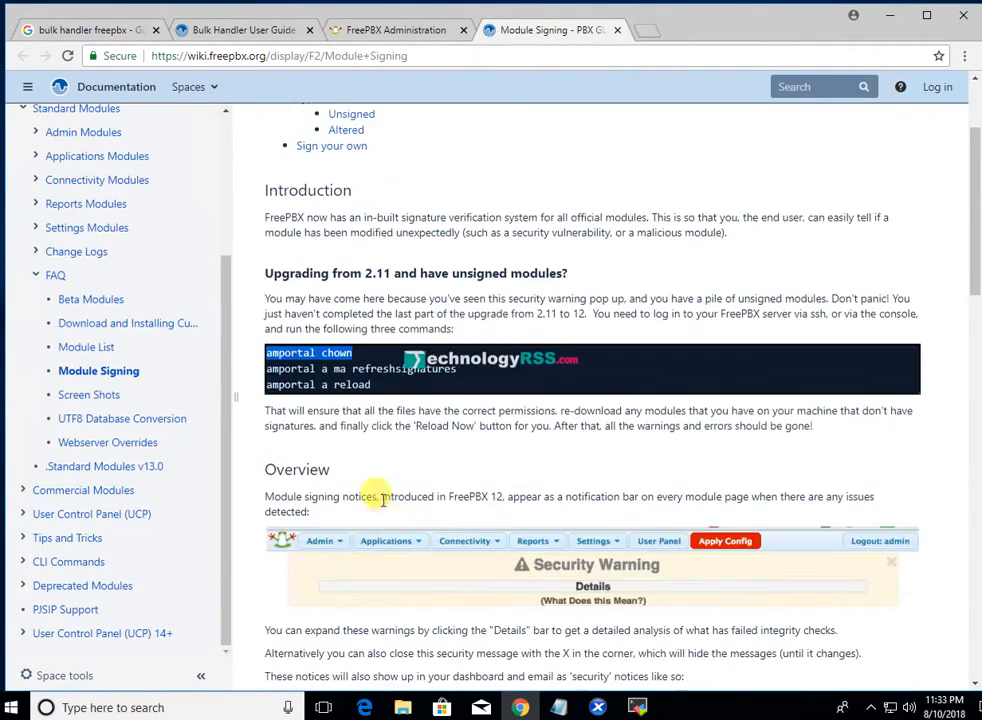
left_click_drag(266, 368, 450, 368)
right_click(452, 372)
left_click(482, 381)
scroll(465, 465, "down", 3)
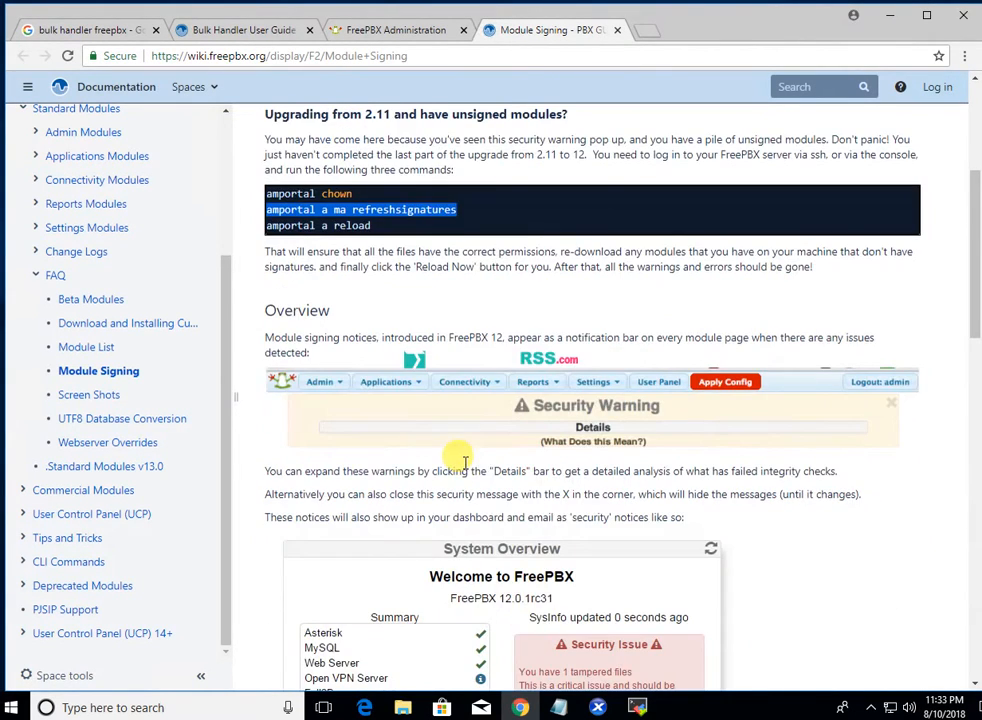
scroll(590, 443, "down", 4)
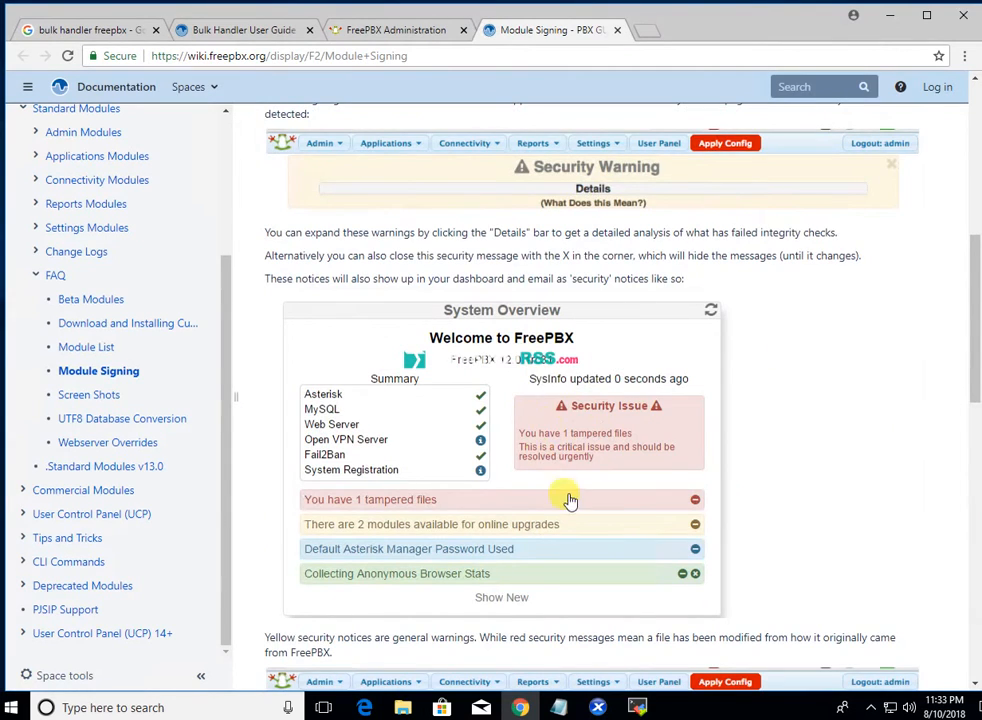
scroll(570, 502, "up", 3)
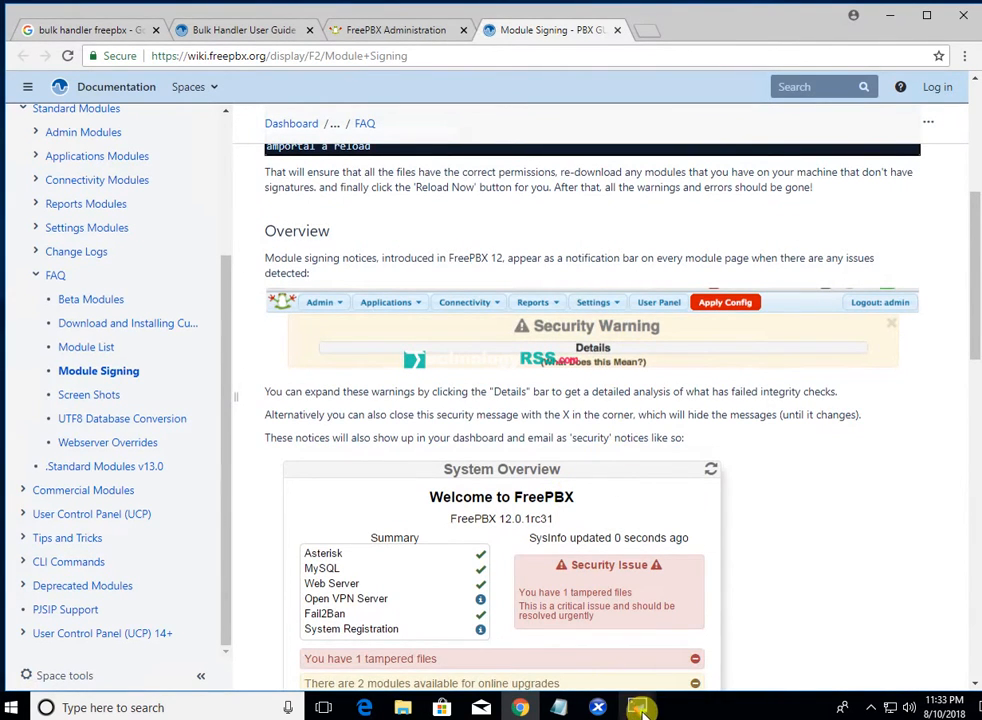
Run "amportal a ma refreshsignatures" in the FreePBX-Server root terminal
mouse_move(636, 706)
left_click(741, 660)
right_click(506, 404)
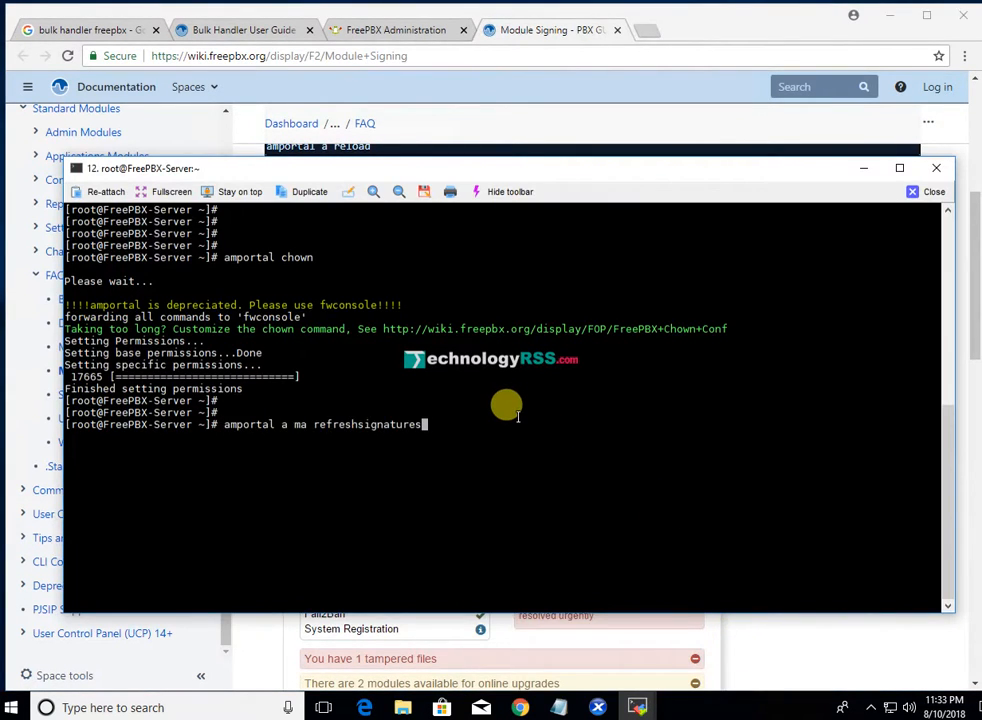
key("Return")
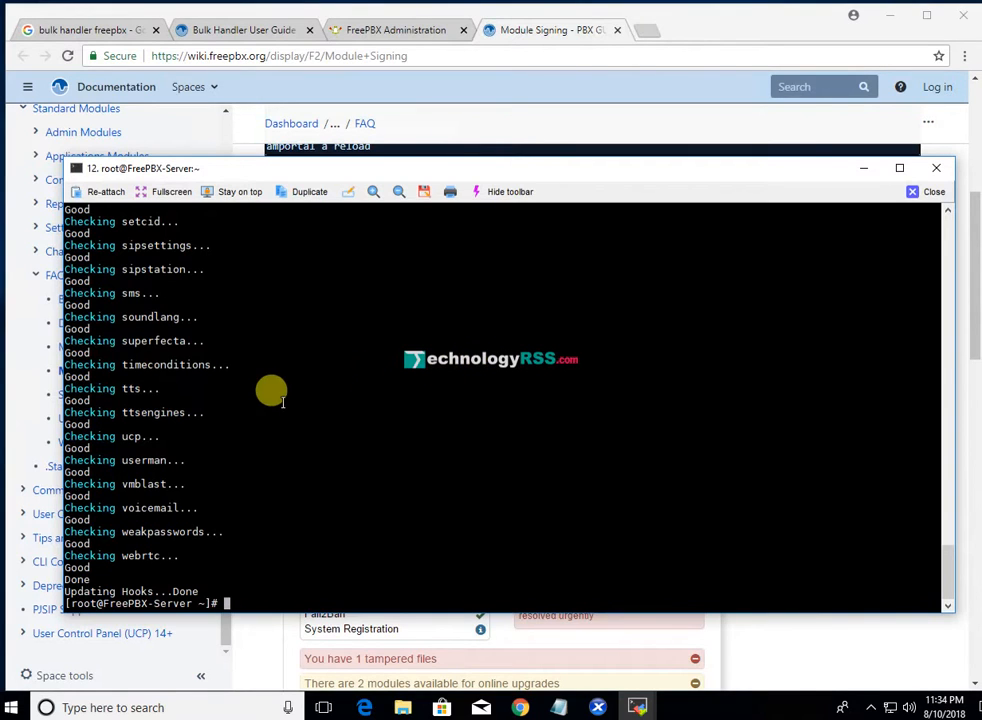
Clear the terminal output and add a few blank prompt lines
type("clear")
key("Return")
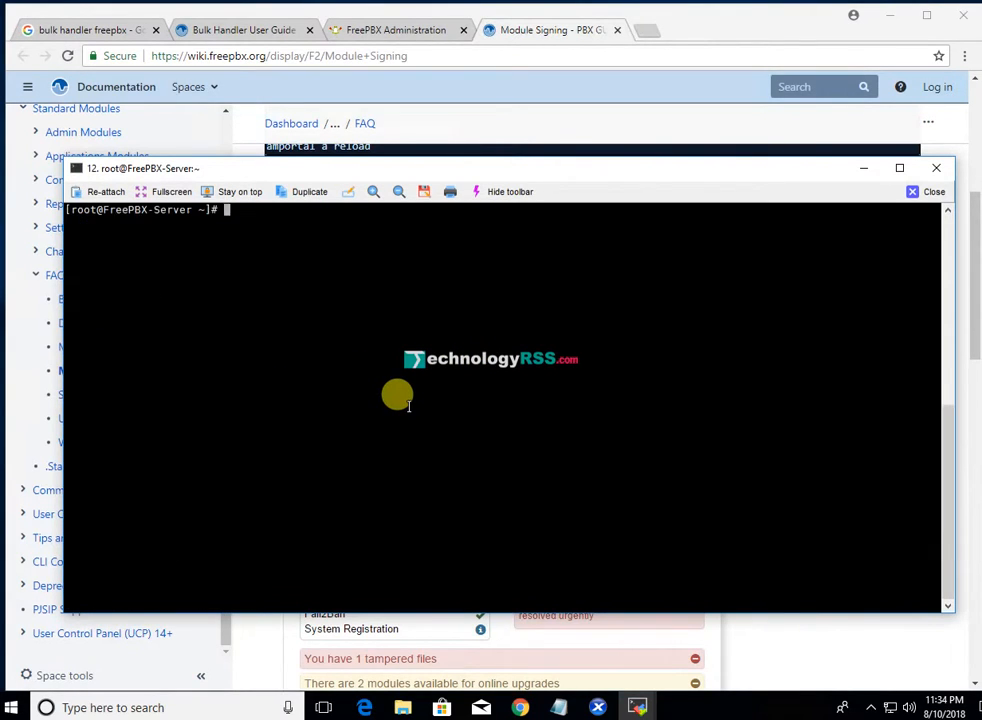
key("Return")
key("Return")
key("Return")
key("Return")
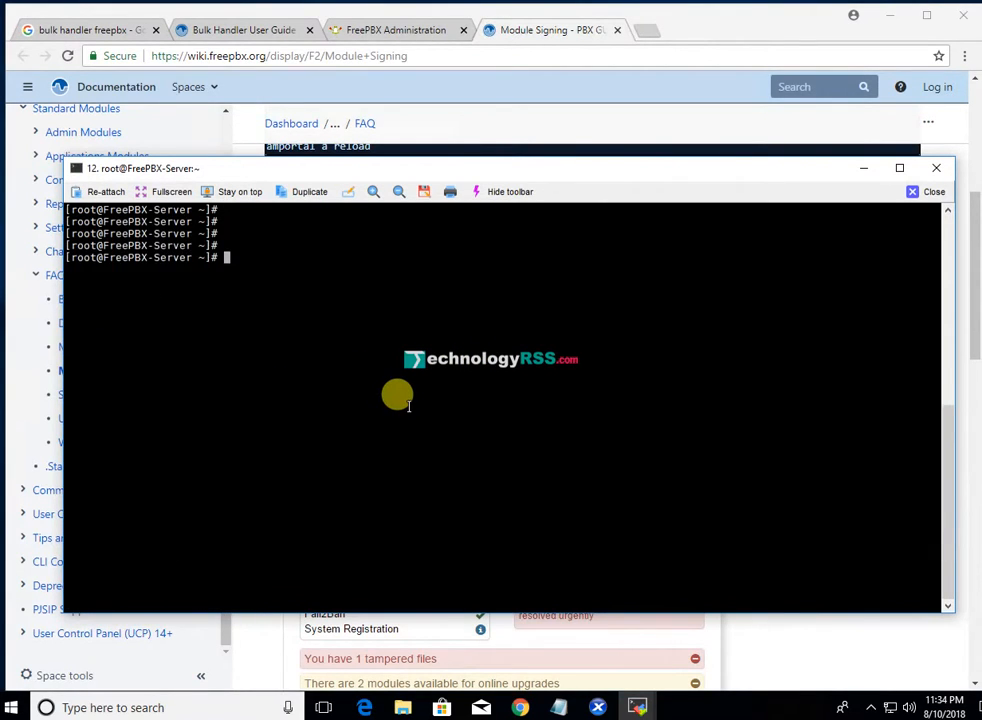
Return to the Module Signing page in the browser and copy the command "amportal a reload"
left_click(540, 30)
scroll(476, 323, "up", 3)
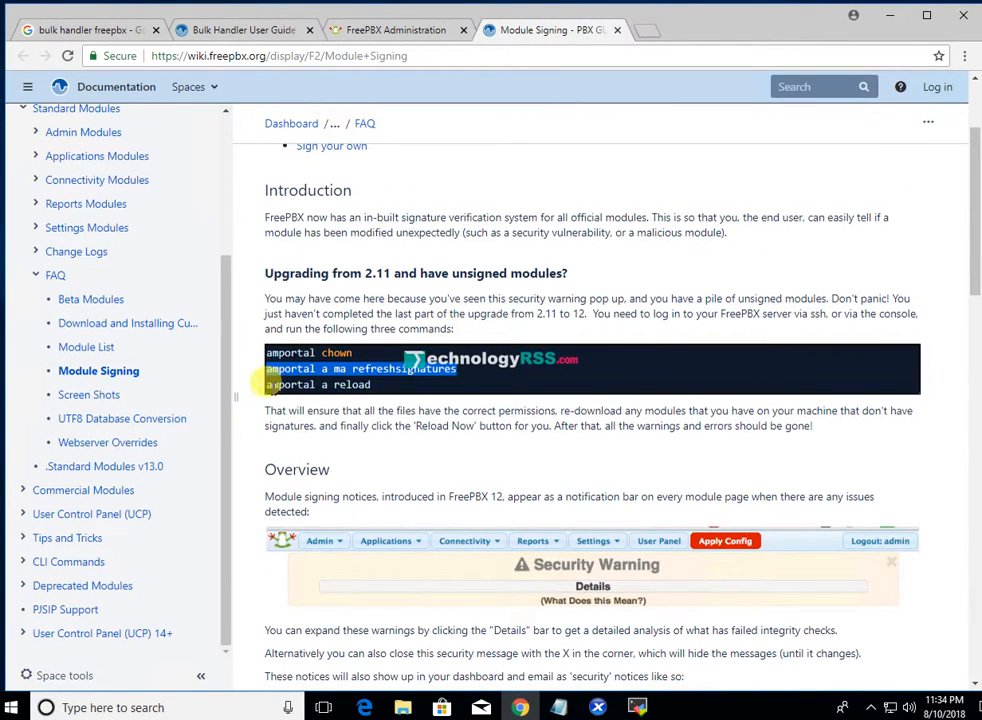
left_click_drag(264, 386, 390, 392)
right_click(316, 385)
left_click(338, 397)
Reload FreePBX by running "amportal a reload" in the FreePBX-Server root terminal
mouse_move(640, 707)
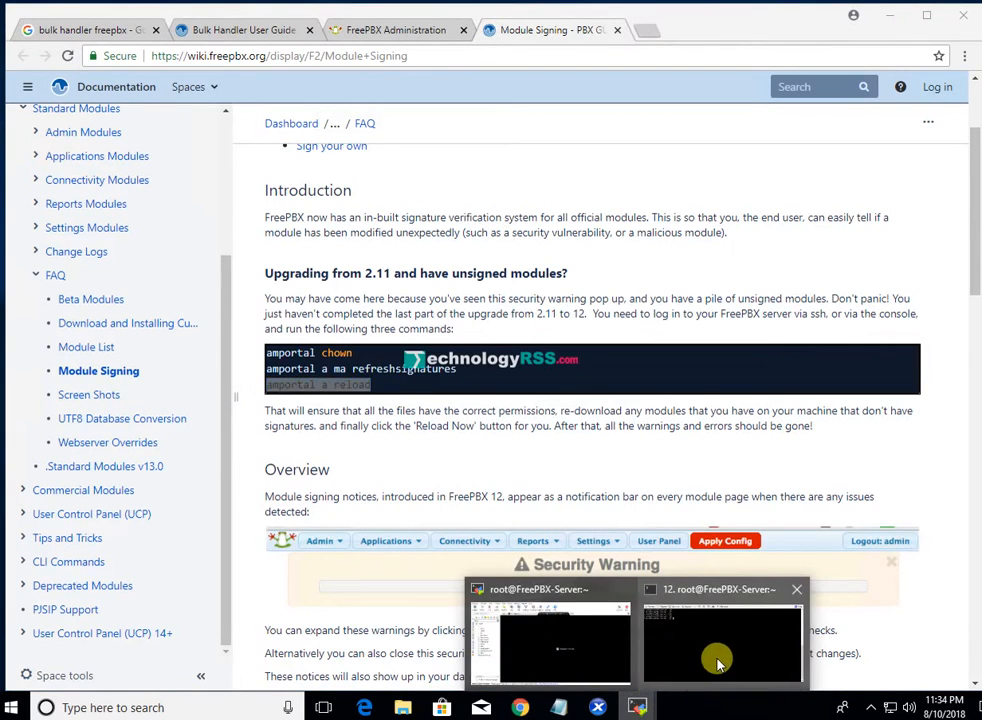
left_click(712, 650)
right_click(581, 289)
key("Return")
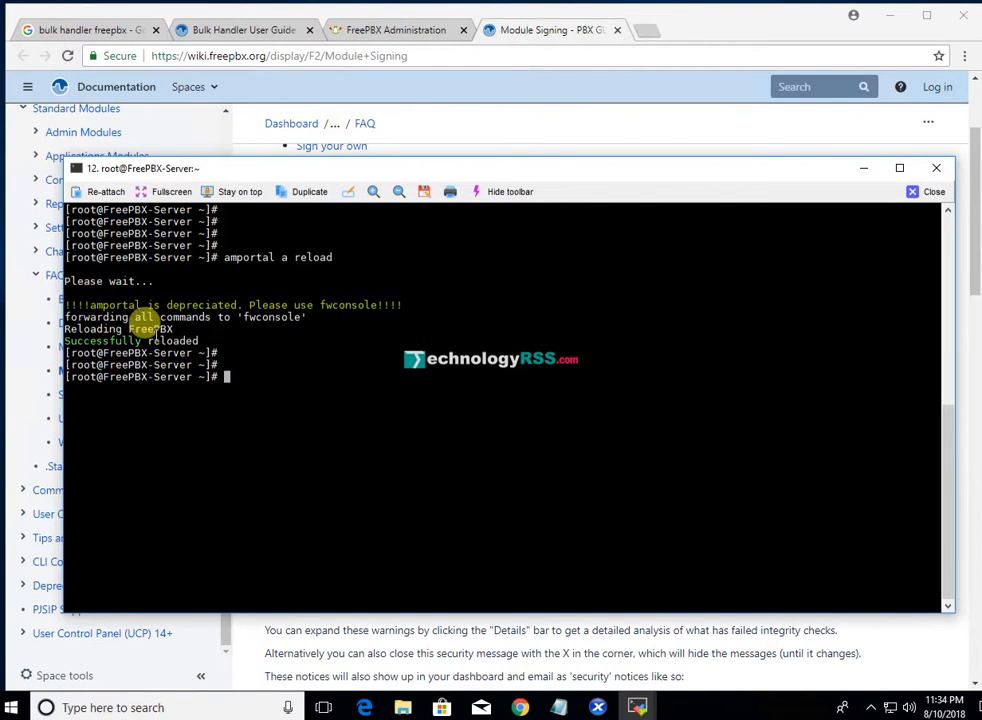
Reload the FreePBX dashboard in the browser and dismiss the No Conference Room App and bad destinations notifications
left_click(389, 31)
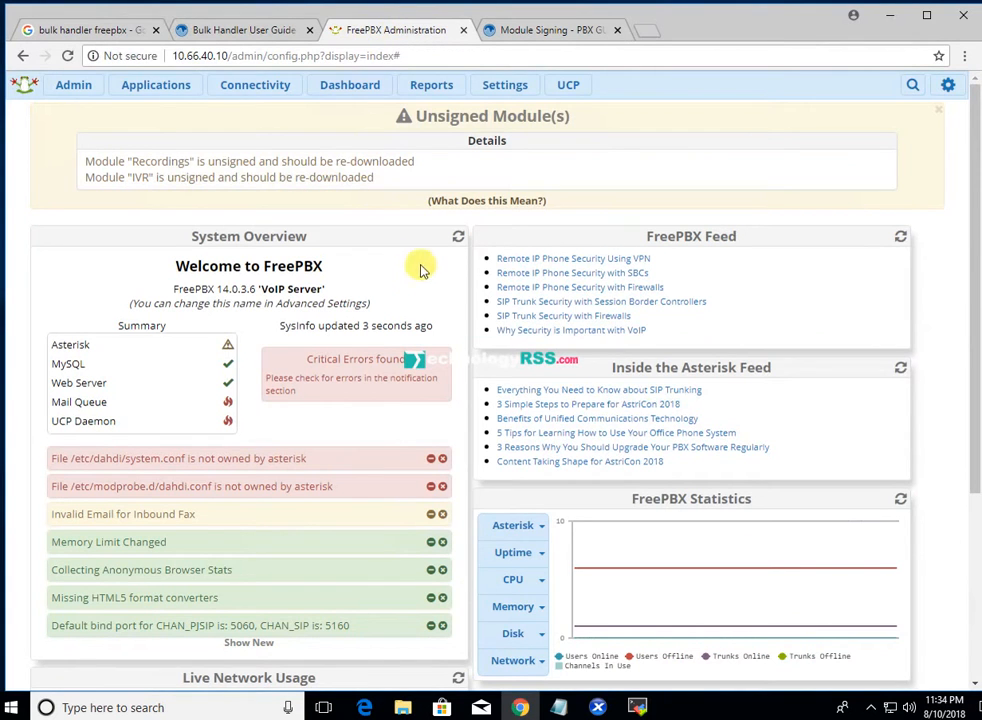
left_click(348, 90)
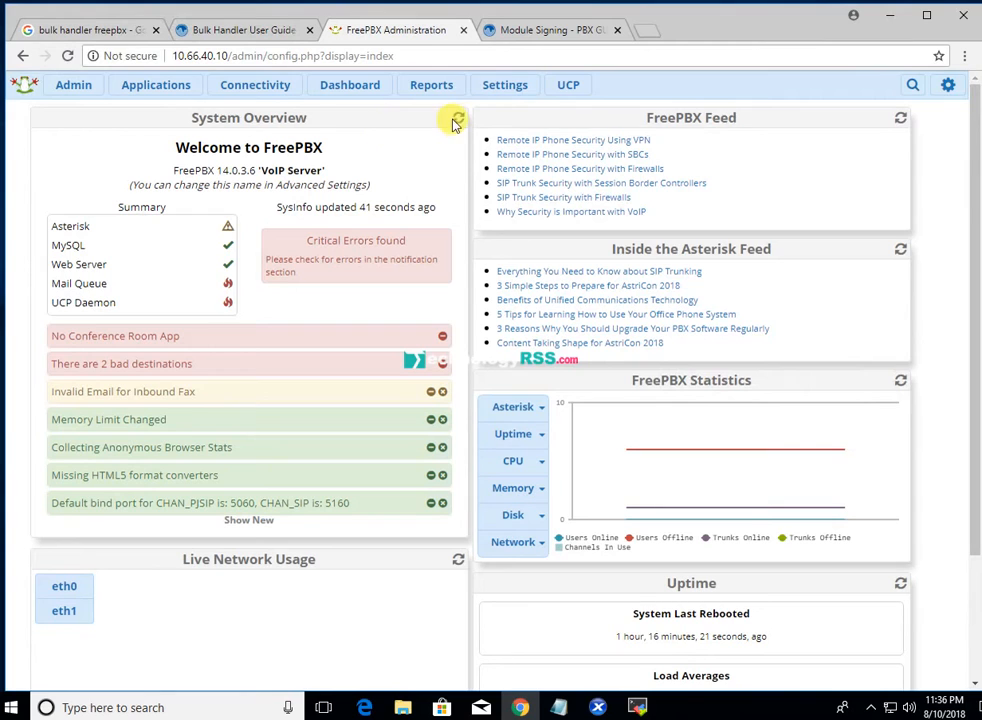
left_click(443, 336)
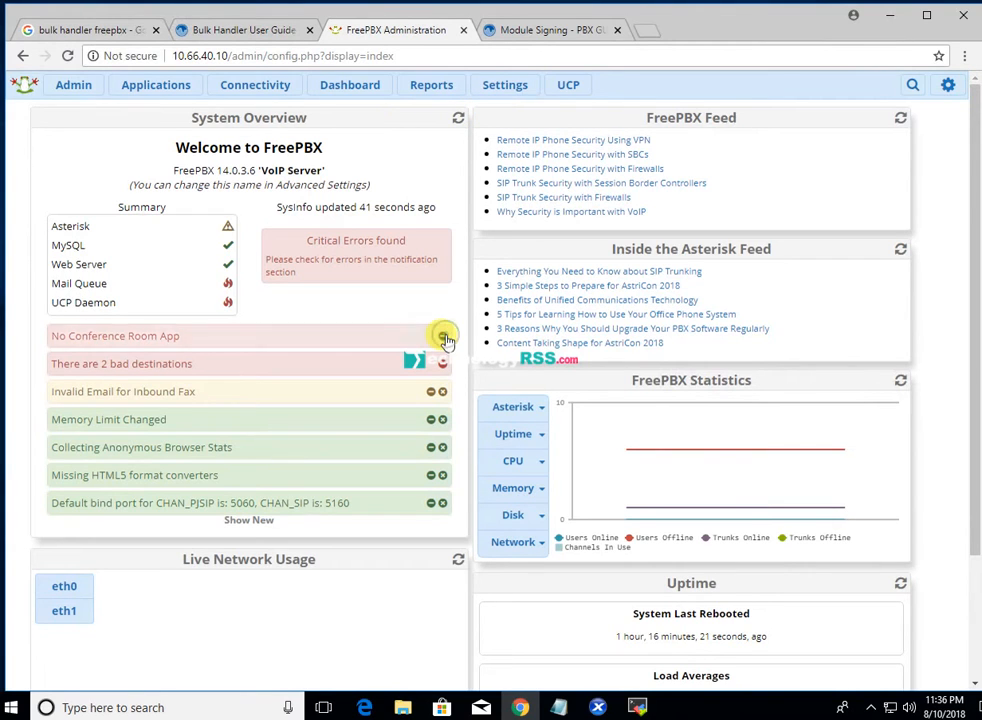
left_click(443, 340)
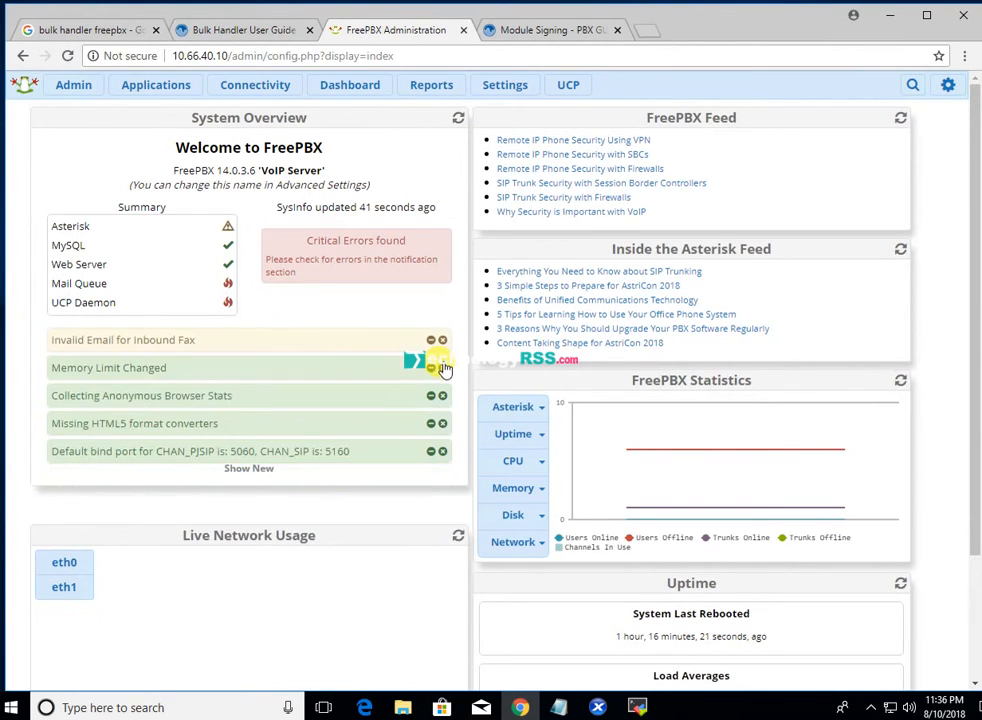
Review the rest of the Module Signing page, including the signature warning types, signing your own modules and the comments
left_click(517, 31)
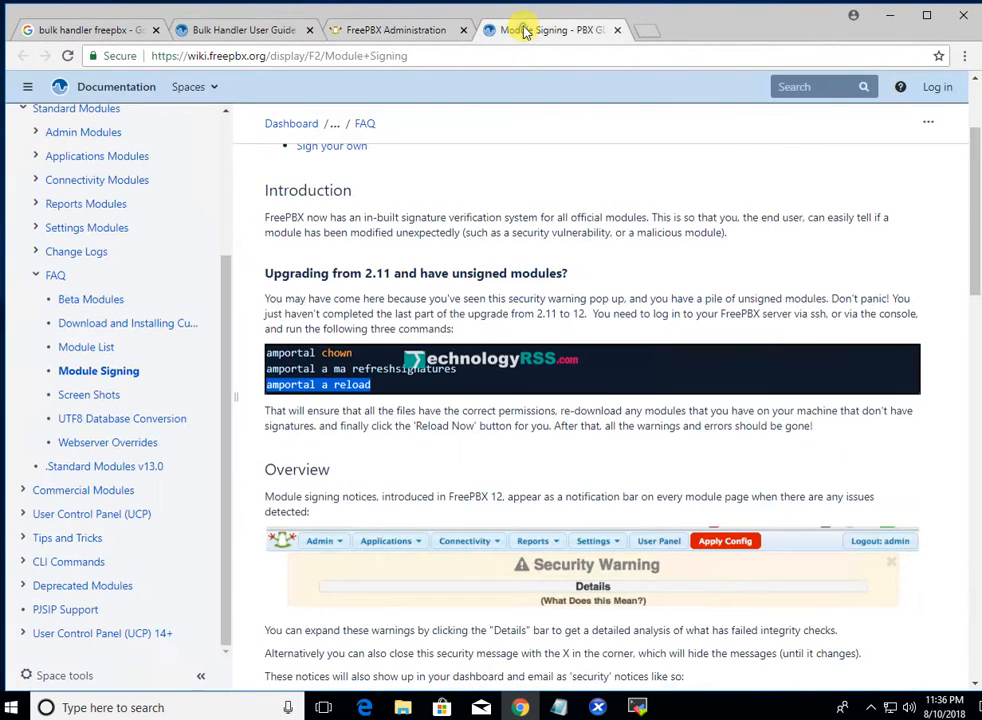
scroll(460, 305, "down", 3)
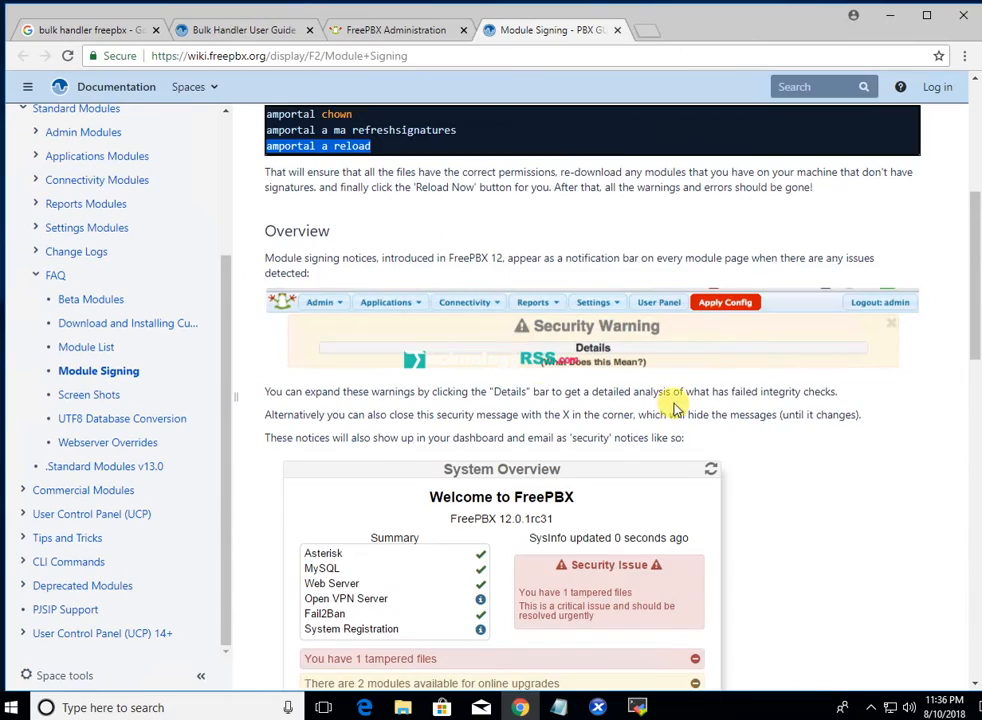
scroll(680, 405, "down", 6)
scroll(725, 390, "down", 3)
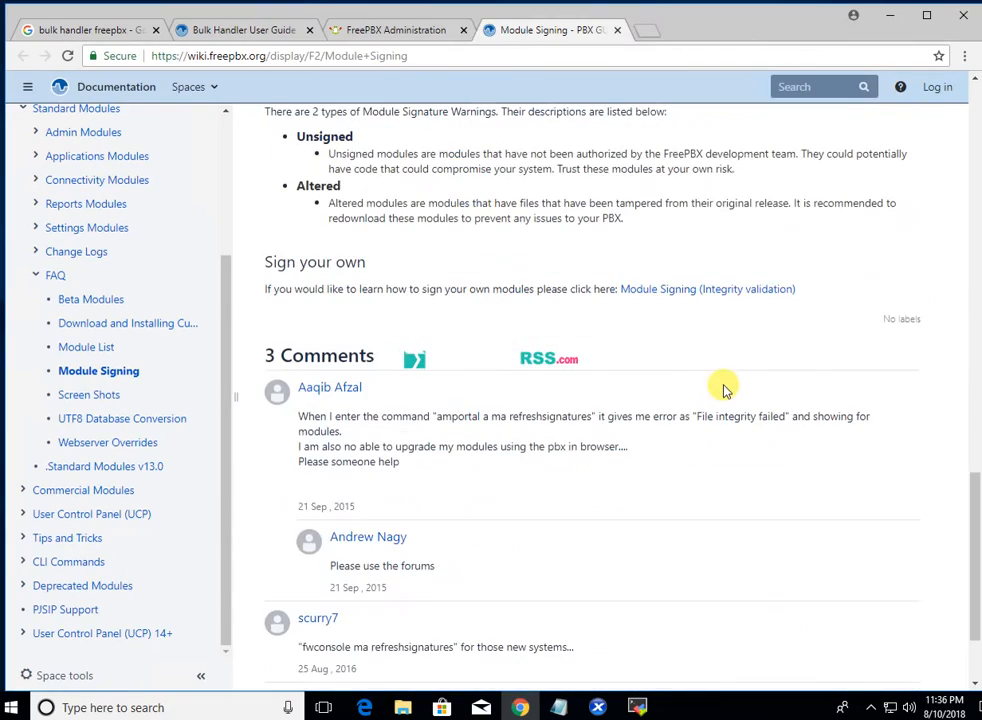
scroll(725, 390, "up", 1)
scroll(725, 390, "down", 2)
scroll(725, 390, "up", 8)
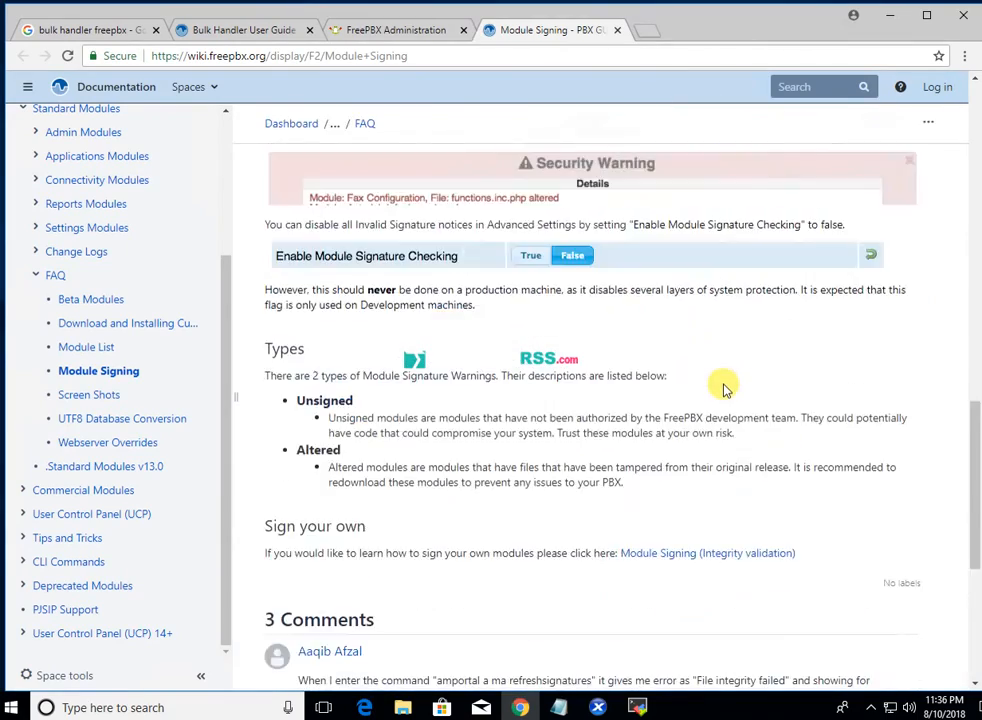
scroll(725, 390, "up", 6)
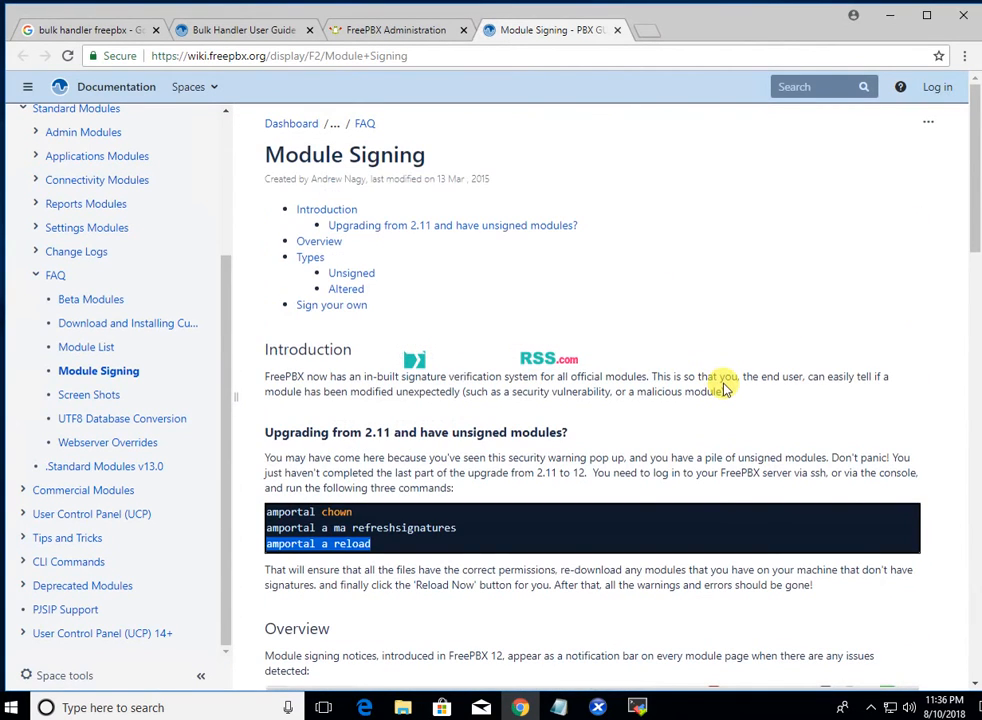